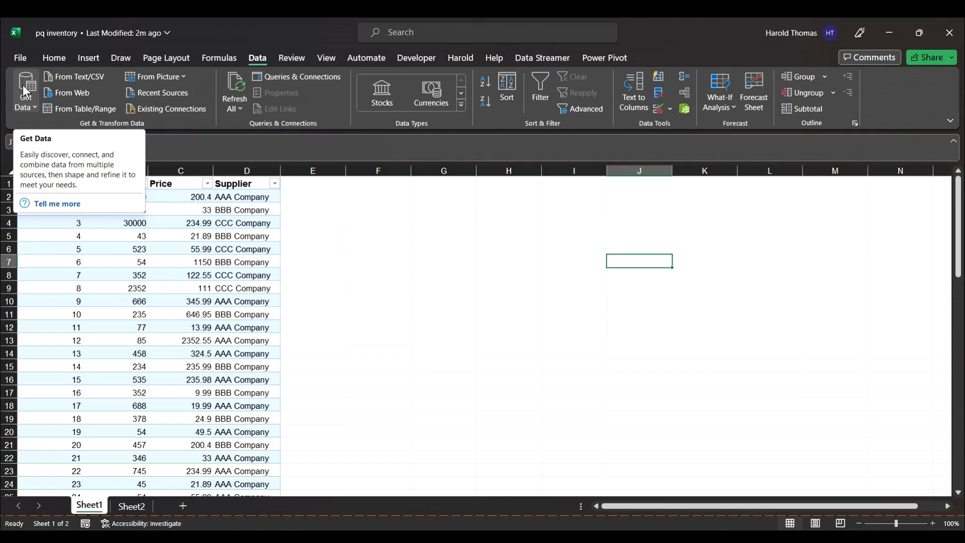
Step: Examine the available Get Data sources, including database, Azure, Power Platform, other sources and query combining options
click(24, 88)
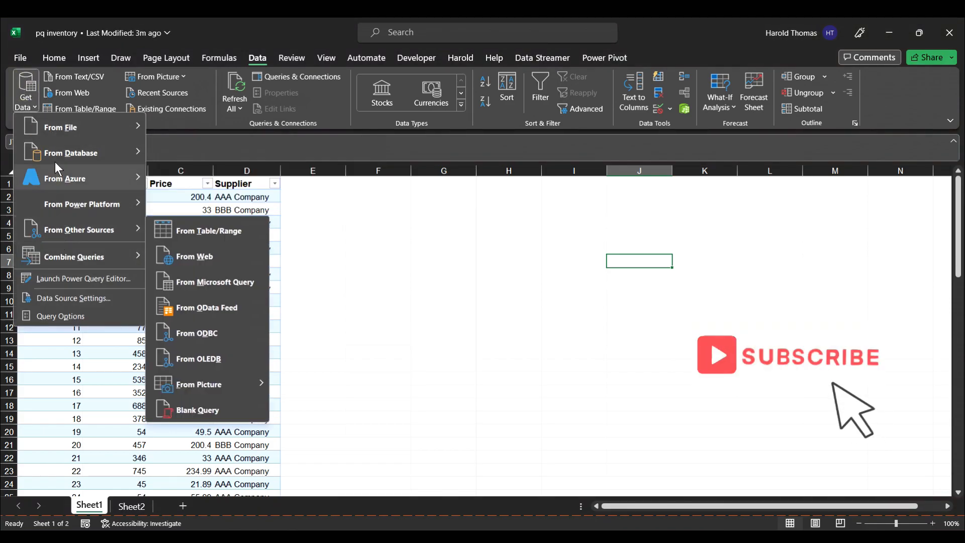
mouse_move(73, 122)
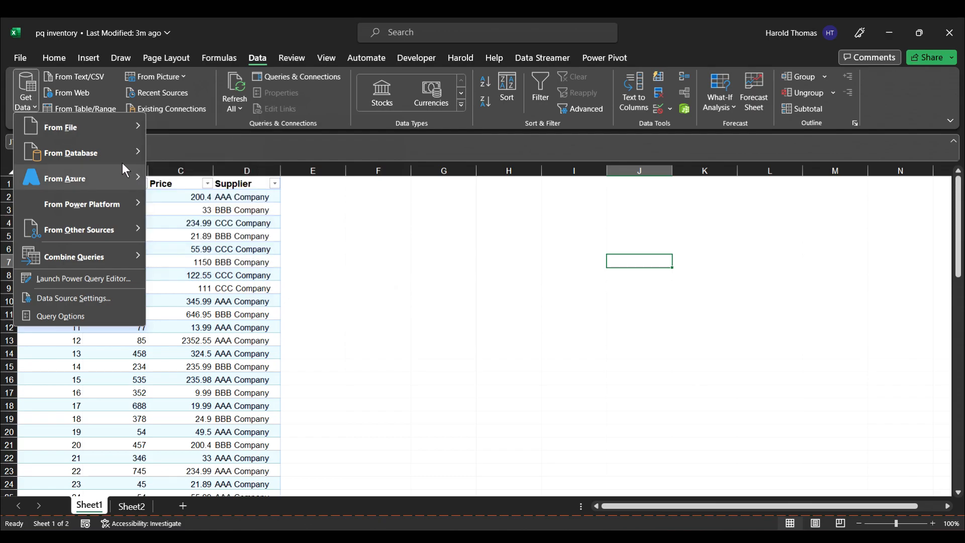
mouse_move(117, 155)
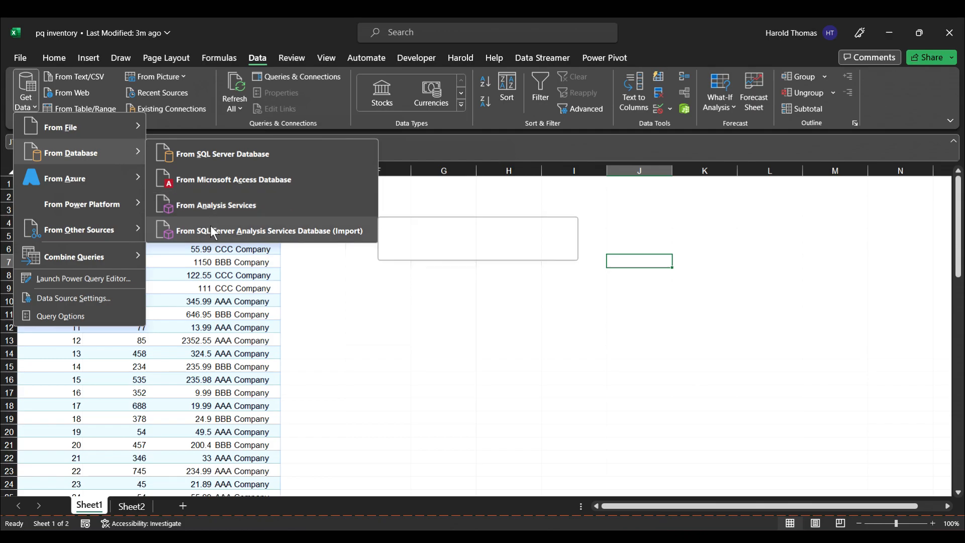
mouse_move(119, 174)
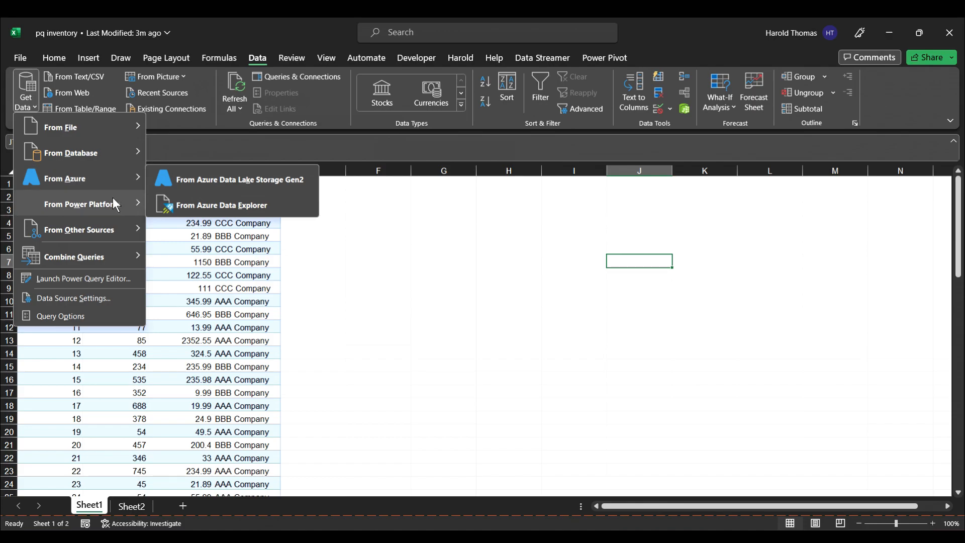
mouse_move(113, 205)
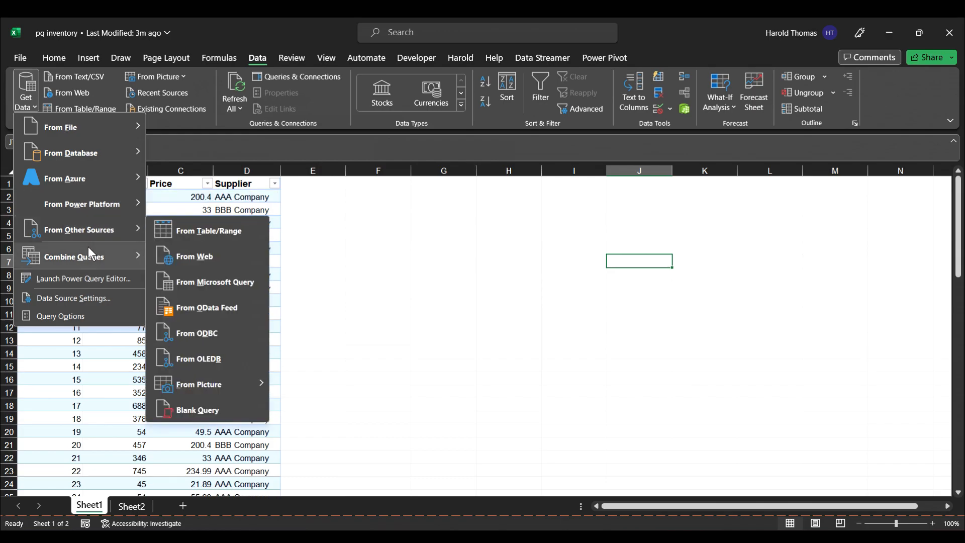
mouse_move(111, 223)
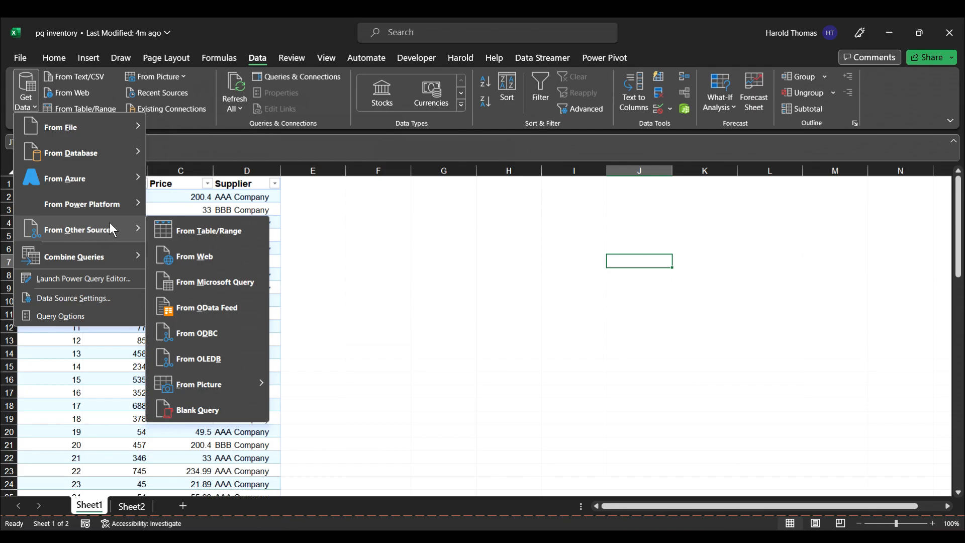
mouse_move(261, 390)
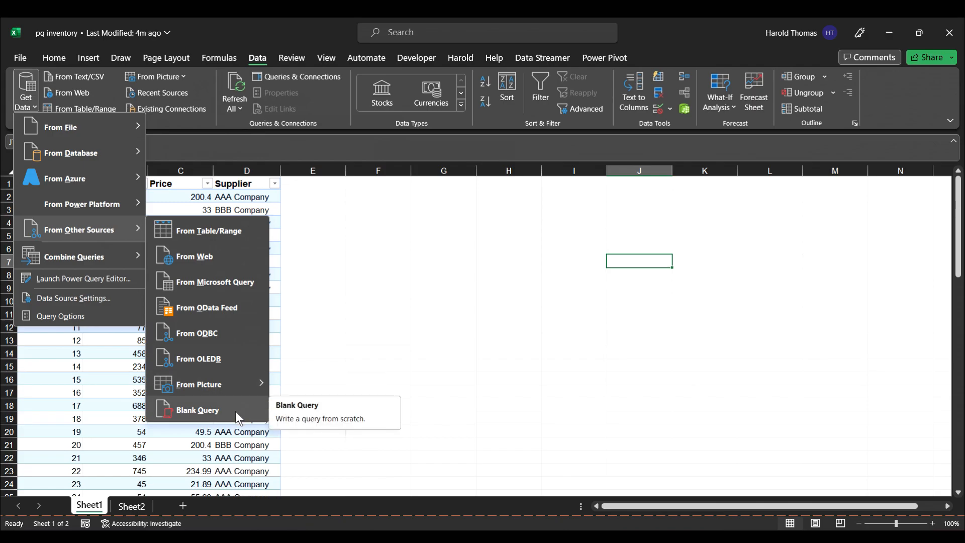
mouse_move(102, 255)
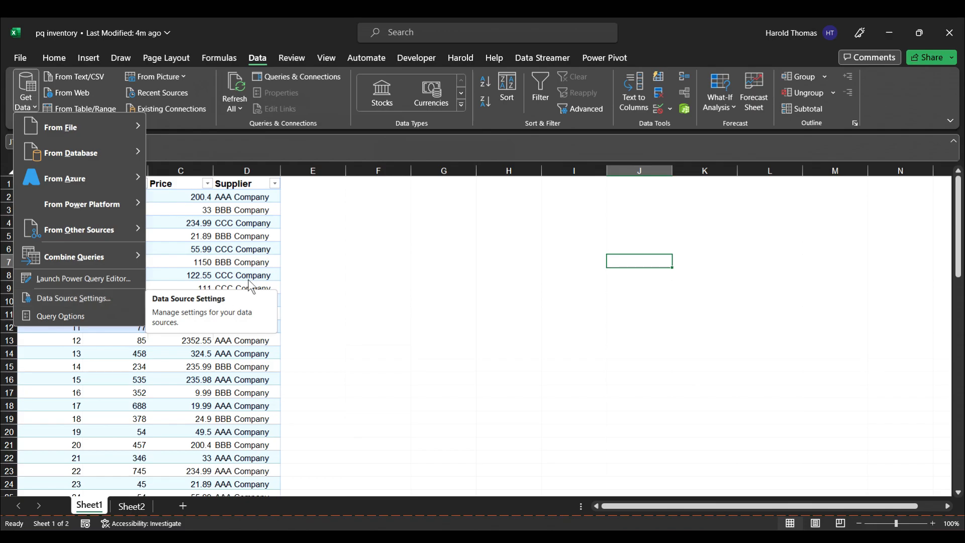
click(484, 249)
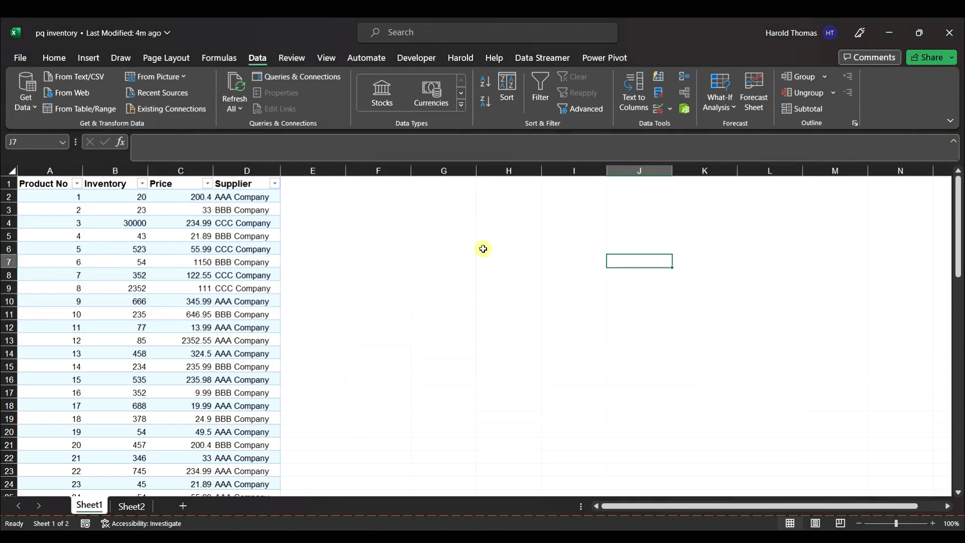
Step: Connect to the Wikipedia page List_of_Major_League_Baseball_career_home_run_leaders as a web data source
click(84, 93)
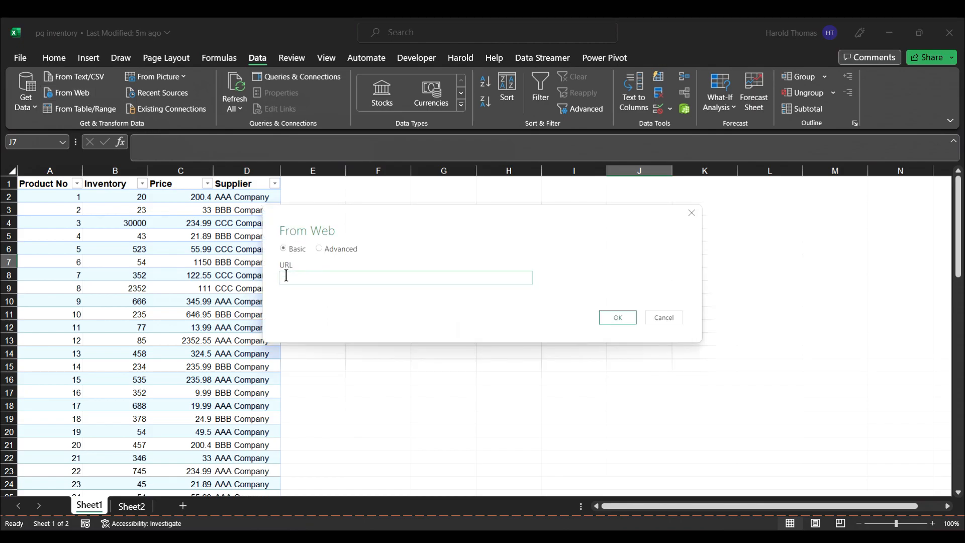
right_click(288, 278)
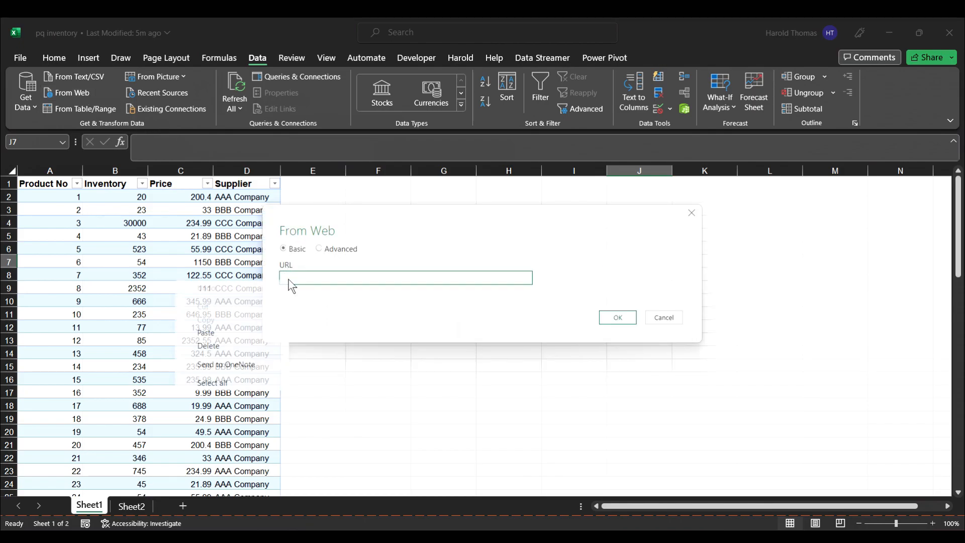
click(236, 332)
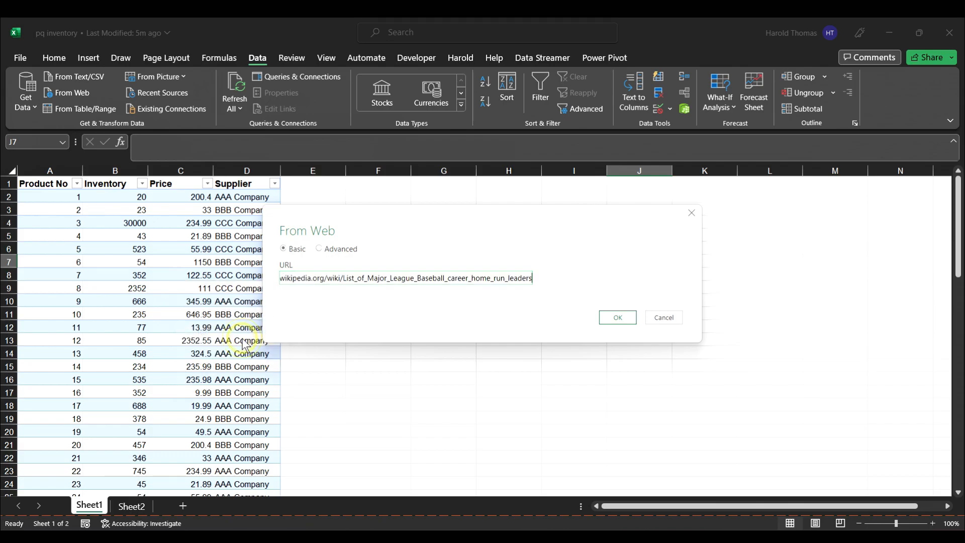
click(628, 314)
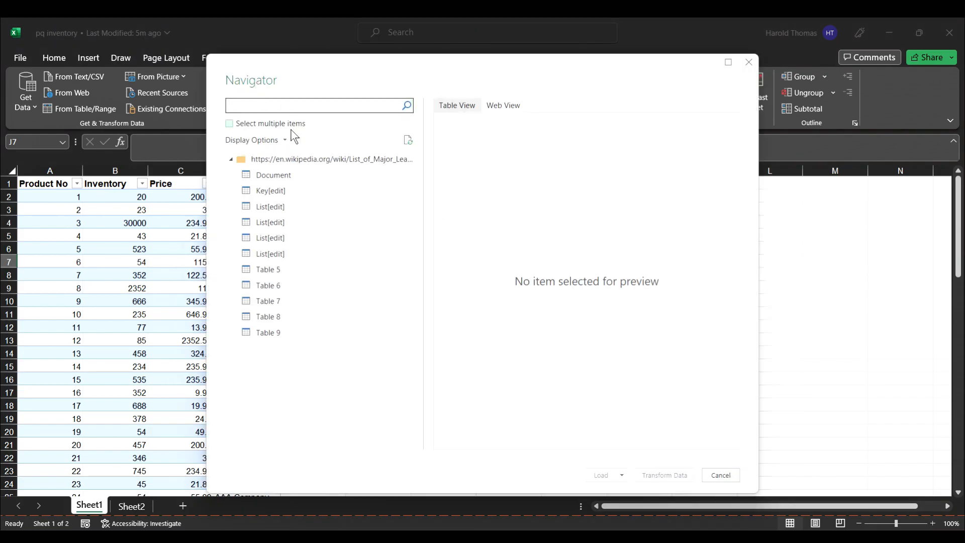
Step: Preview several of the tables found on the Wikipedia page, finishing on the first List[edit] table
click(322, 179)
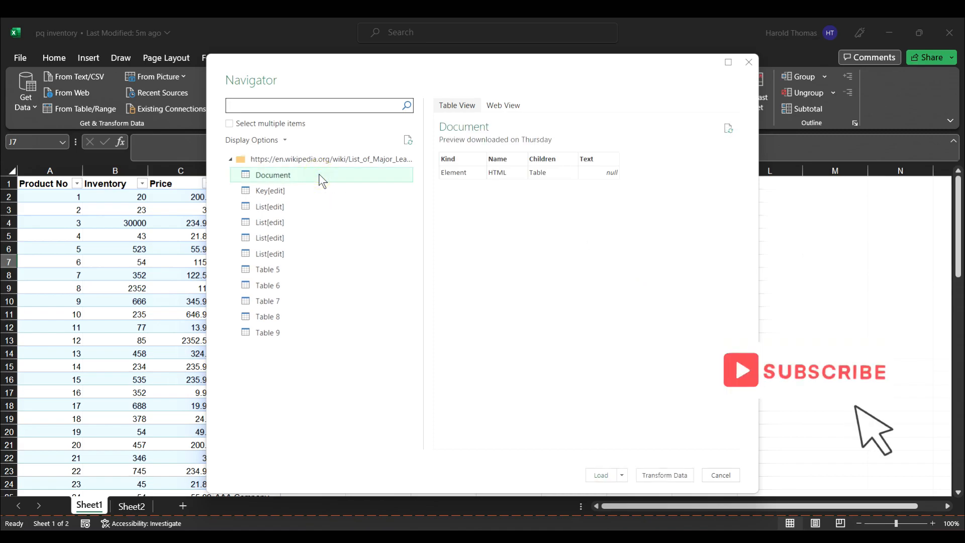
click(321, 193)
click(326, 209)
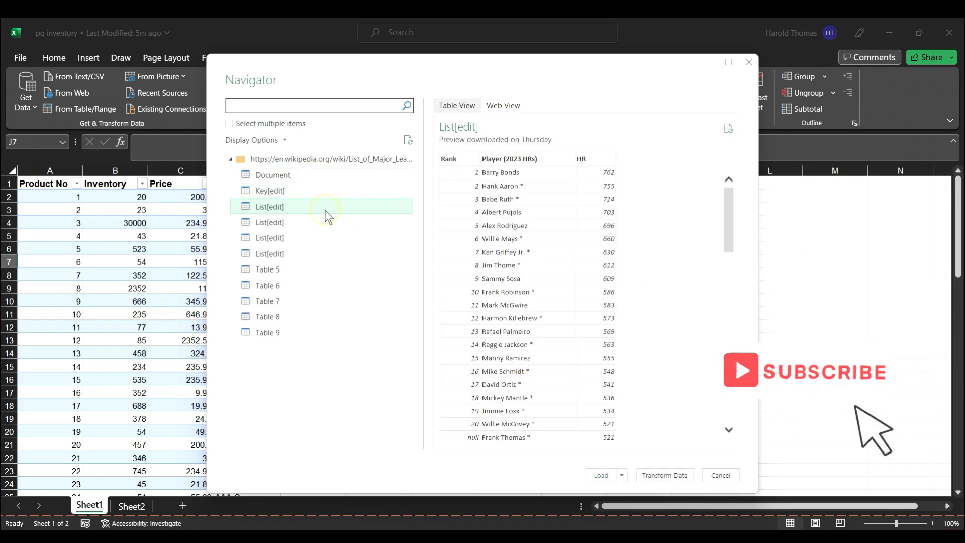
click(328, 225)
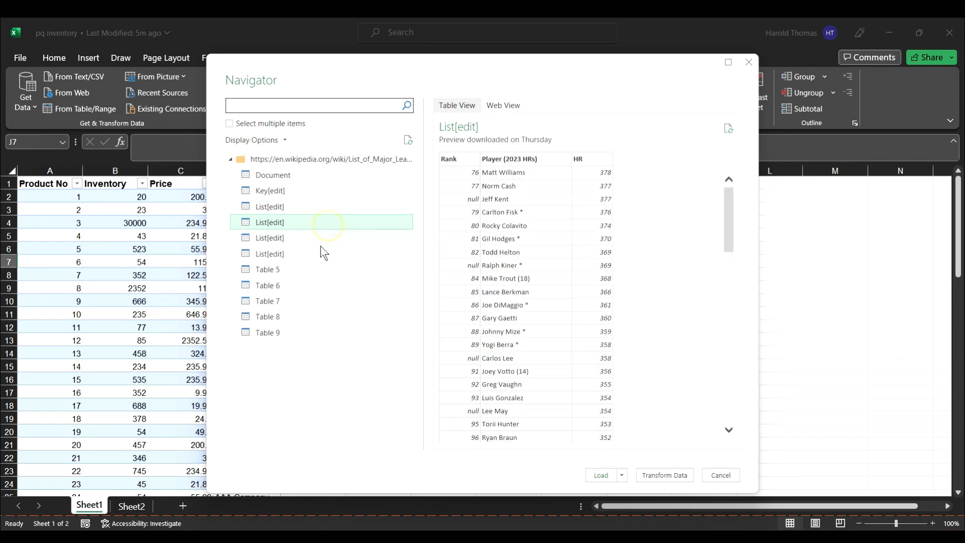
click(315, 271)
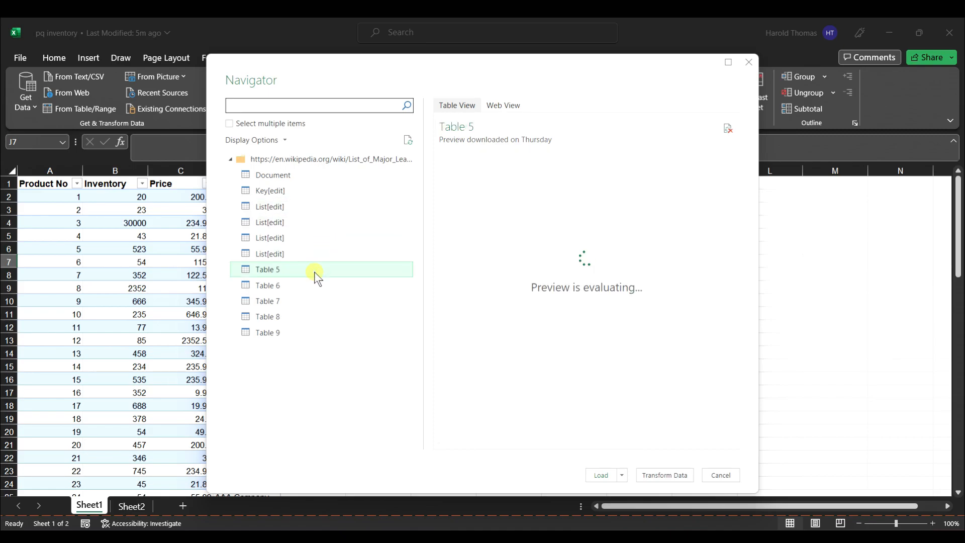
click(306, 302)
click(306, 224)
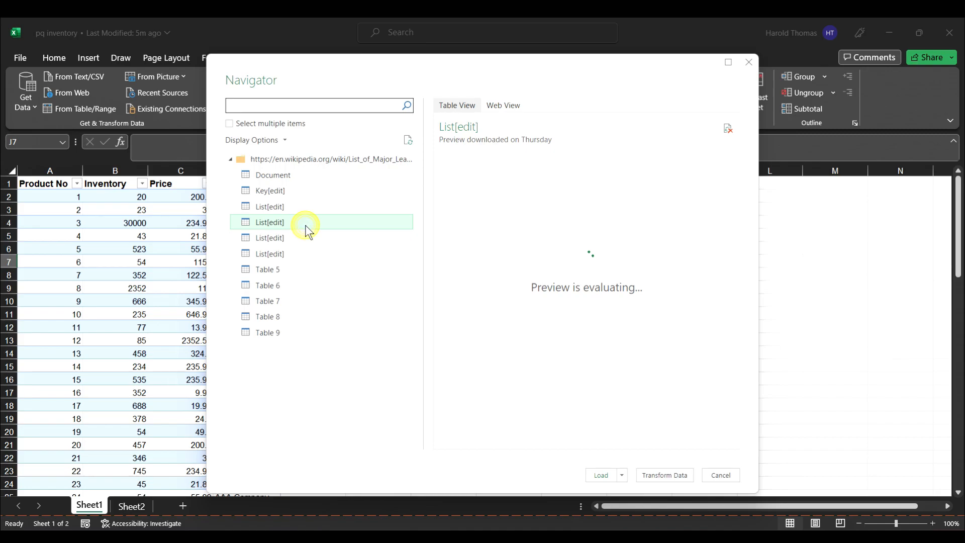
click(309, 202)
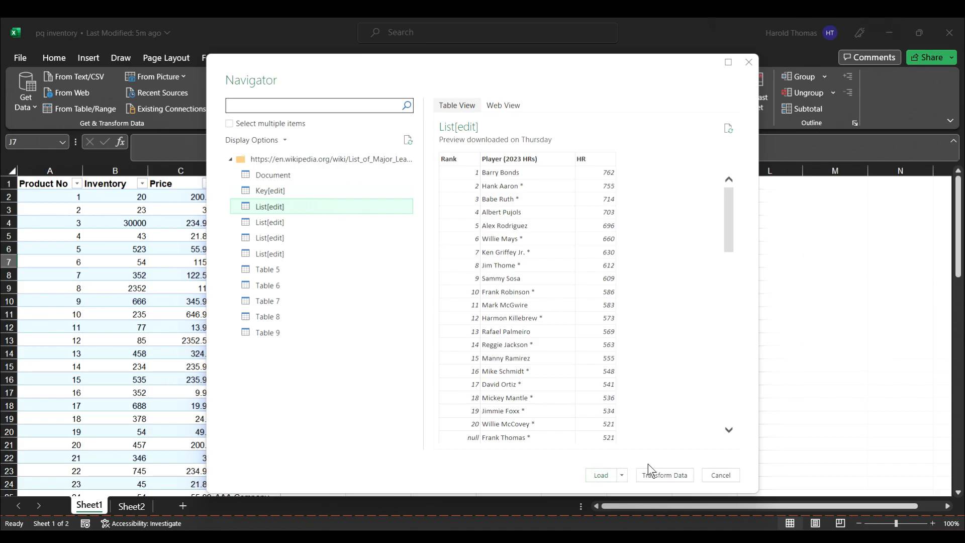
Step: Open the selected List[edit] table in the Power Query Editor, refresh its preview, and close the editor discarding the query
click(678, 477)
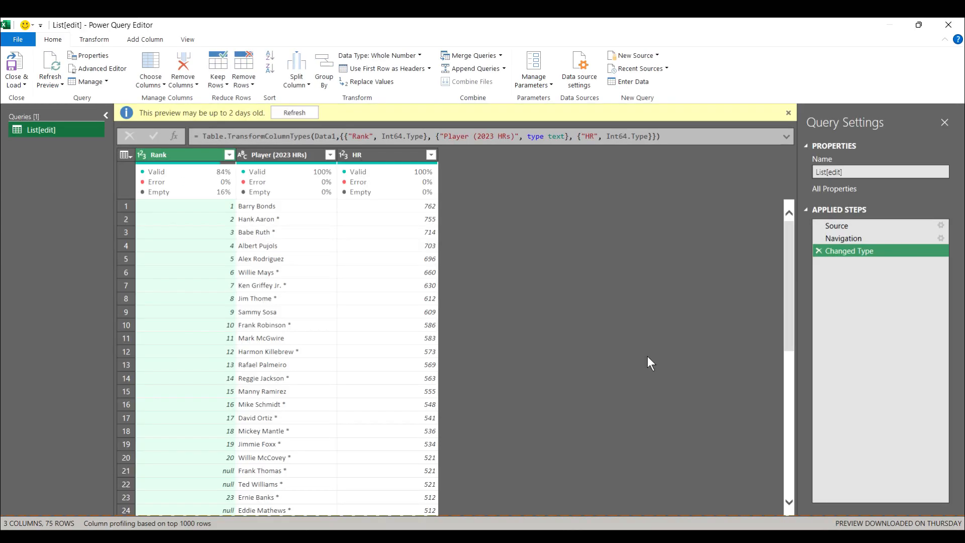
click(309, 112)
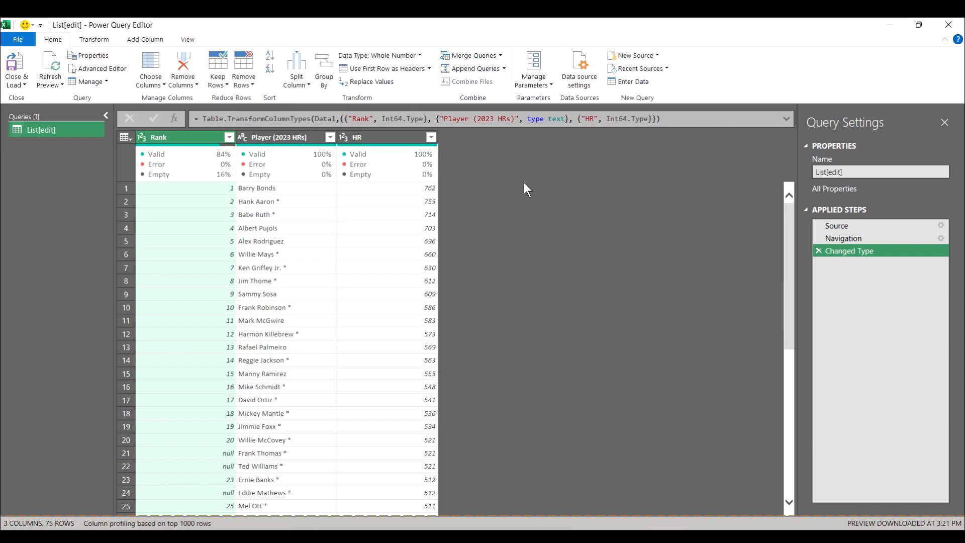
click(945, 26)
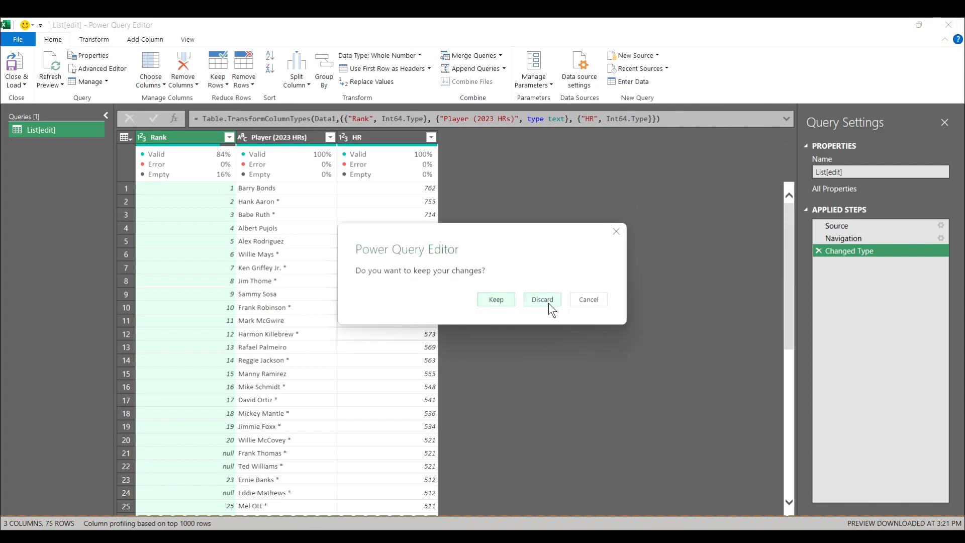
click(549, 303)
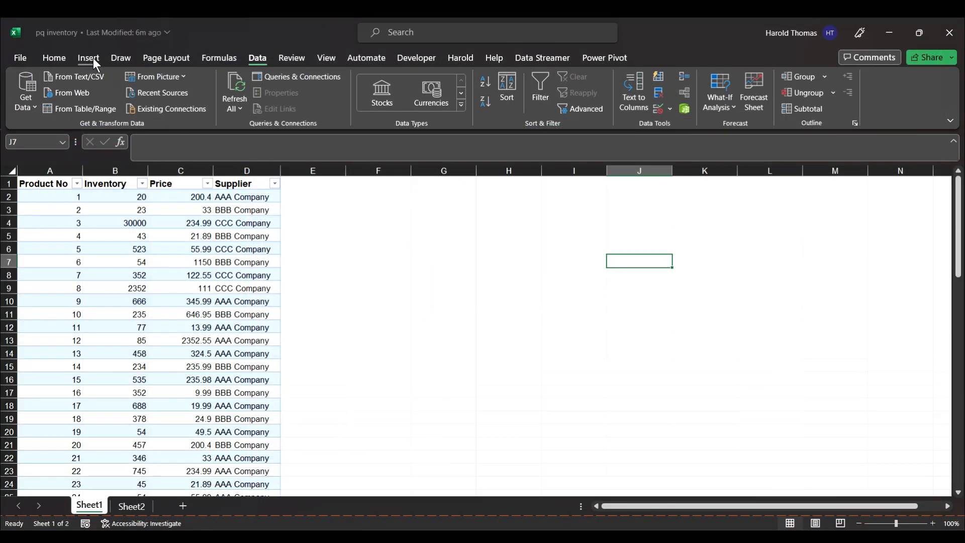
Step: Open the whole inventory table on Sheet1 in the Power Query Editor as a table/range source, and close it discarding the query
click(73, 107)
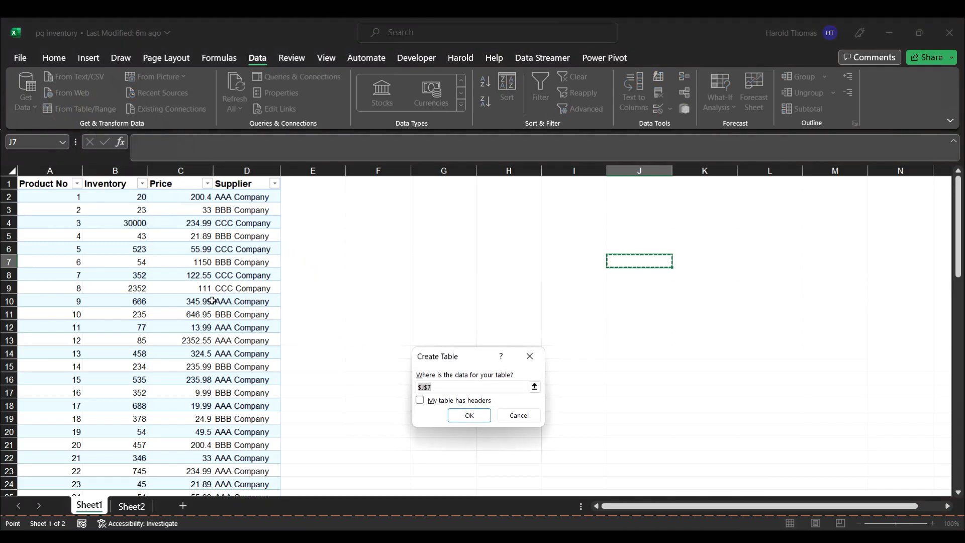
click(516, 415)
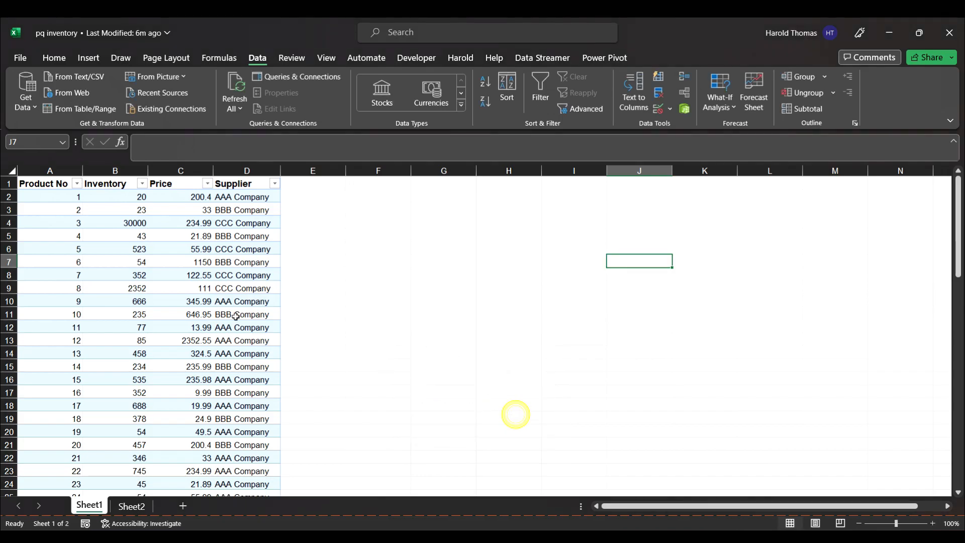
click(135, 274)
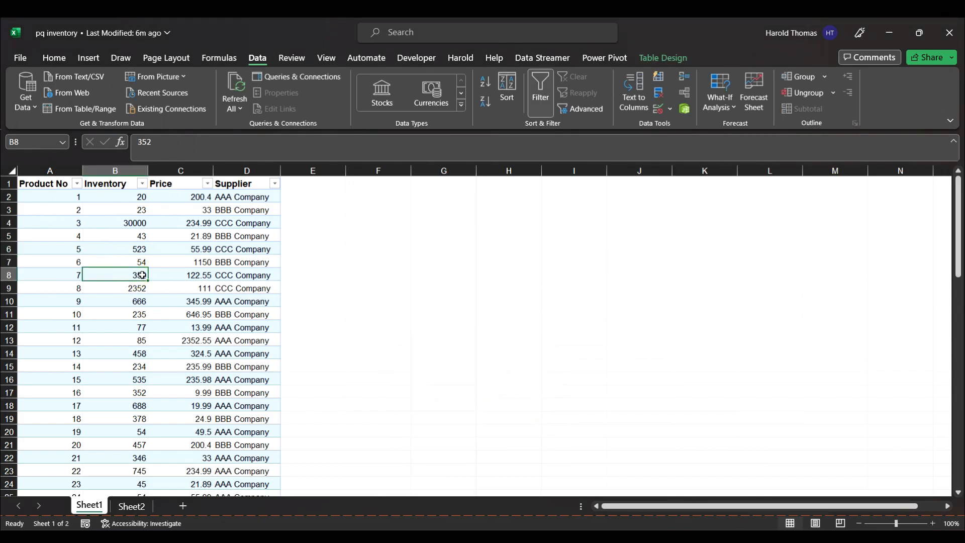
key(ctrl+a)
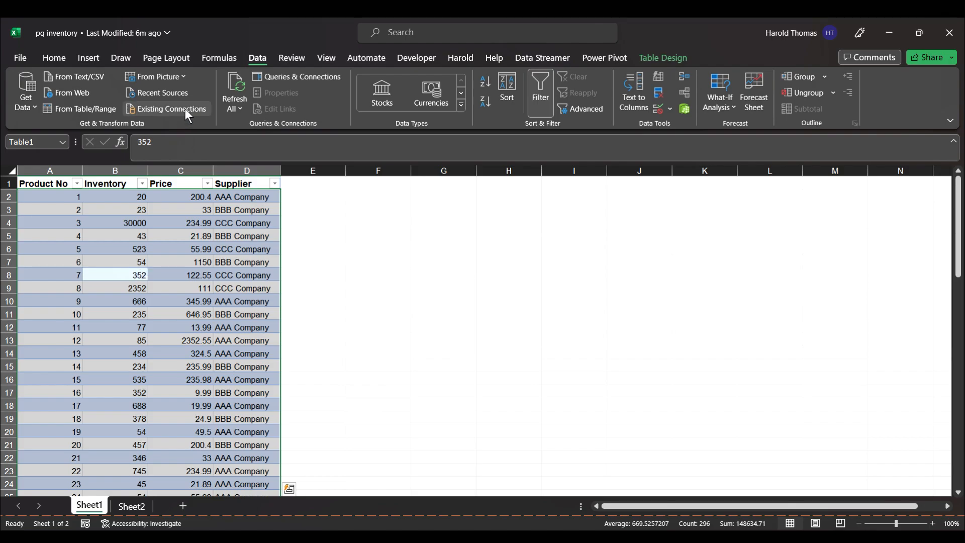
click(94, 111)
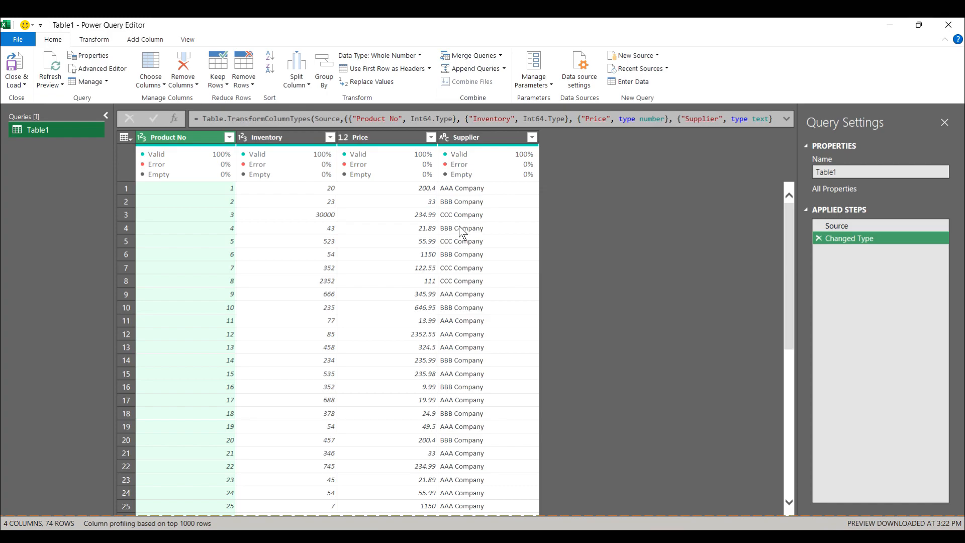
click(949, 25)
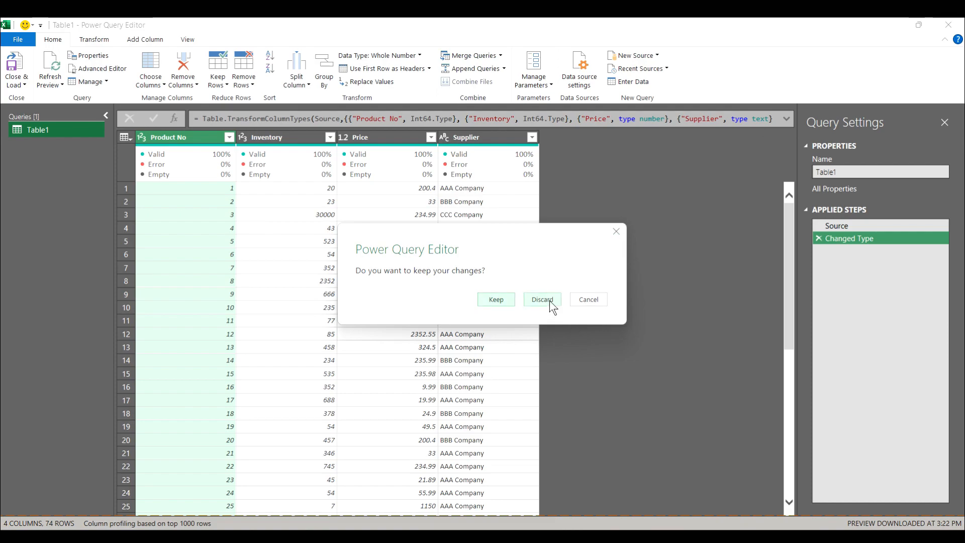
click(549, 300)
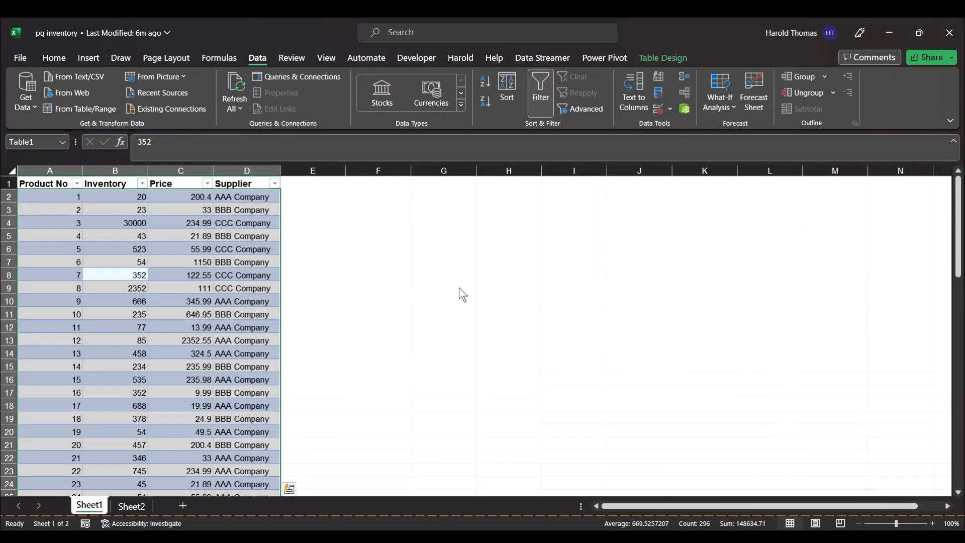
Step: With cell G8 selected, load the picture file 20230913_213836 from the PowerQuery folder as a source for data extraction
click(421, 279)
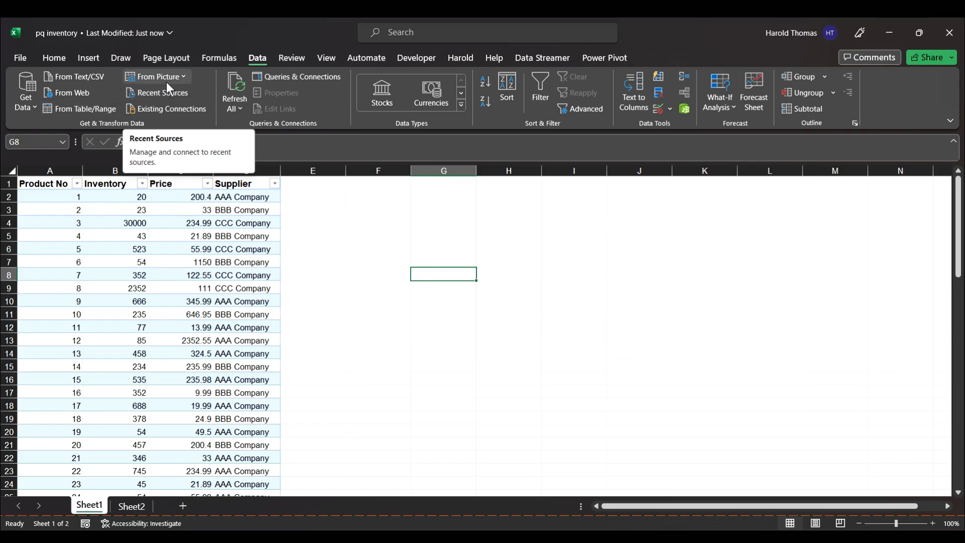
click(185, 75)
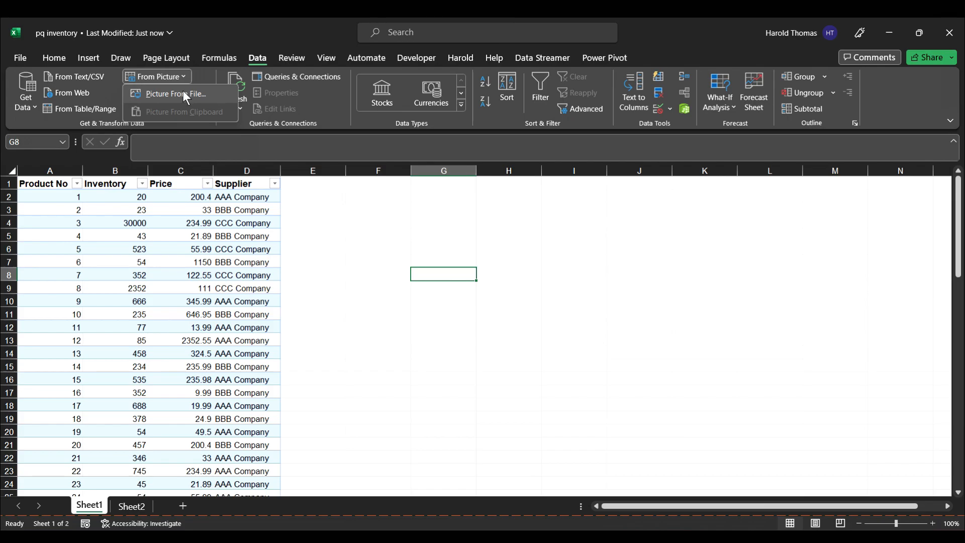
click(183, 93)
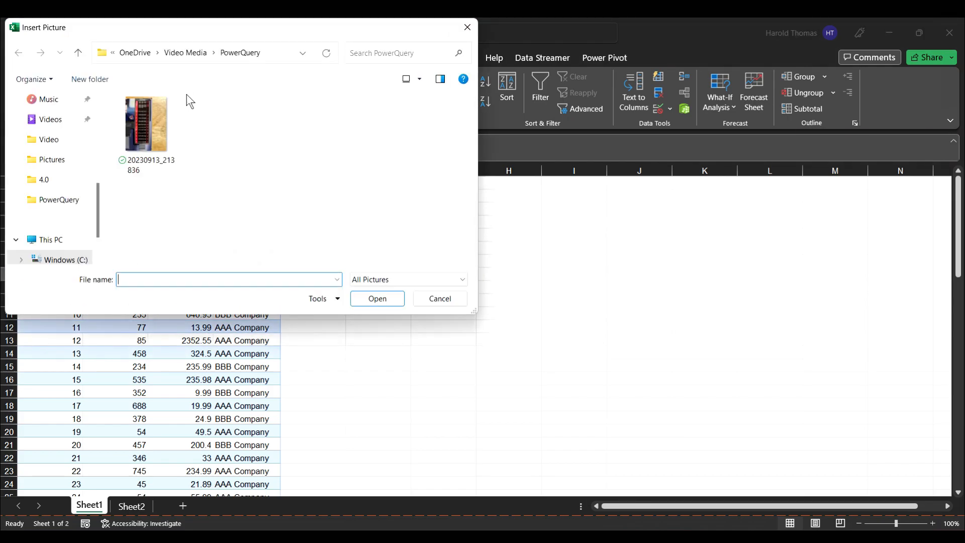
click(143, 139)
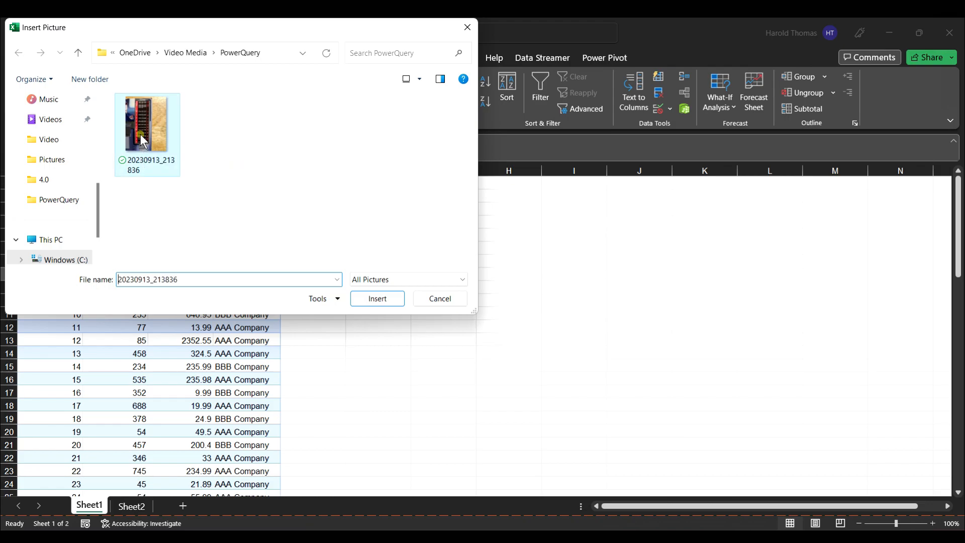
click(368, 302)
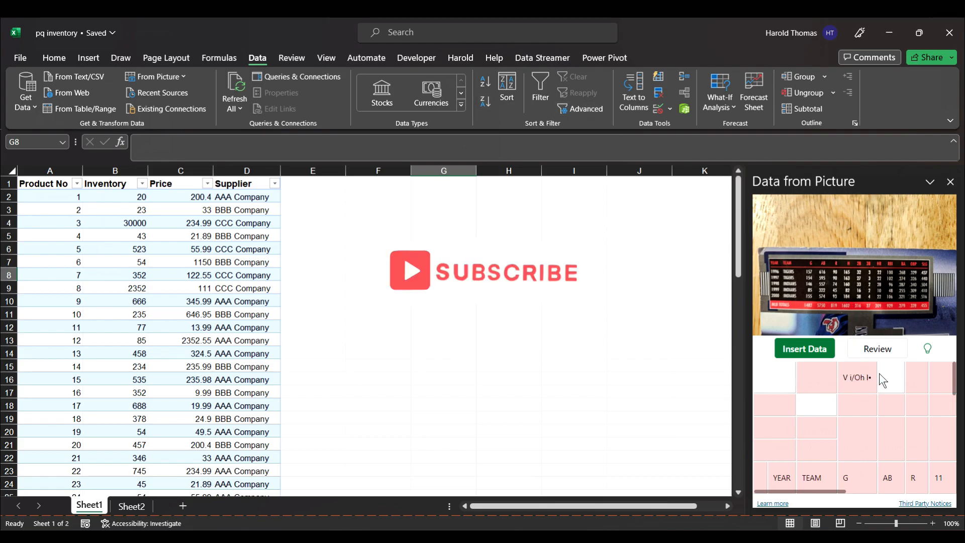
Step: Insert the data extracted from the picture at cell G8 without reviewing the flagged items, and look over the inserted columns
click(820, 352)
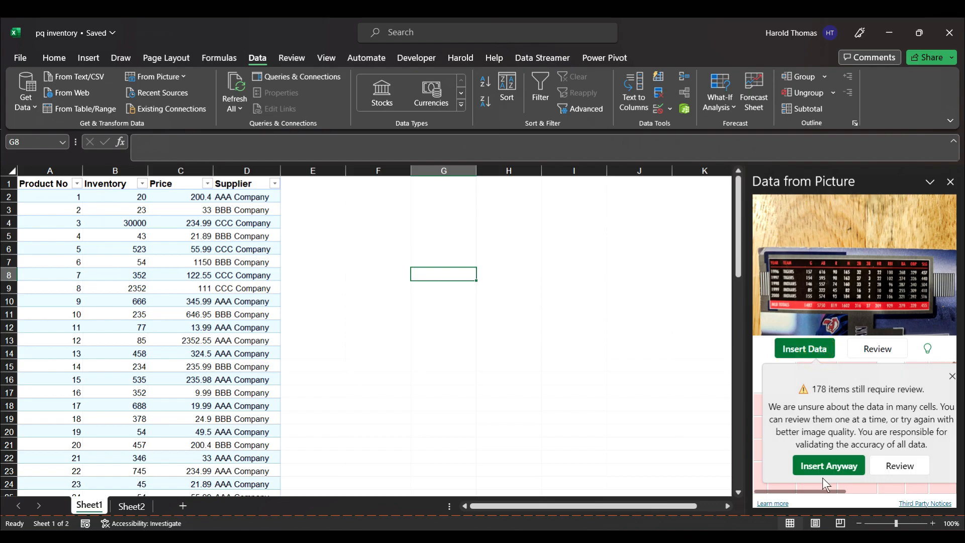
click(828, 466)
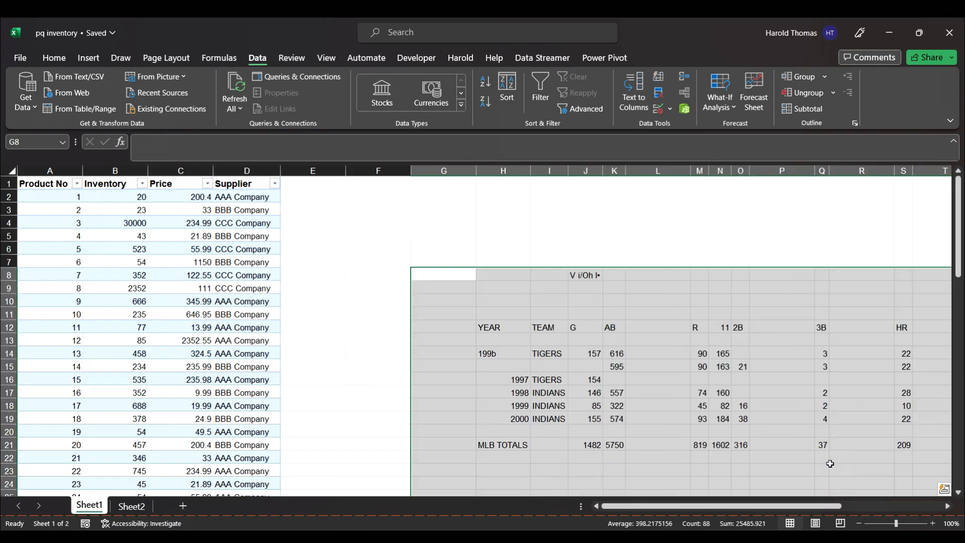
drag(742, 505, 822, 511)
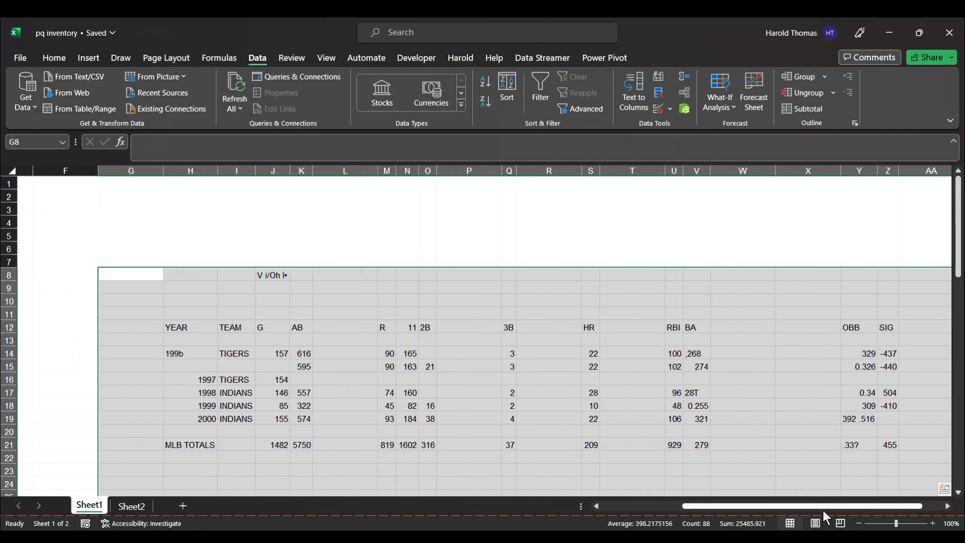
click(271, 274)
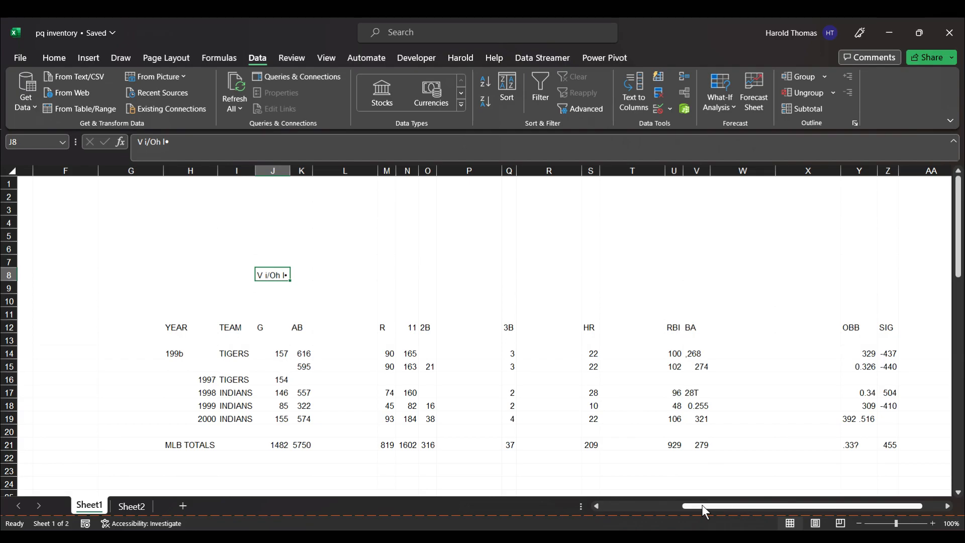
drag(702, 504, 589, 505)
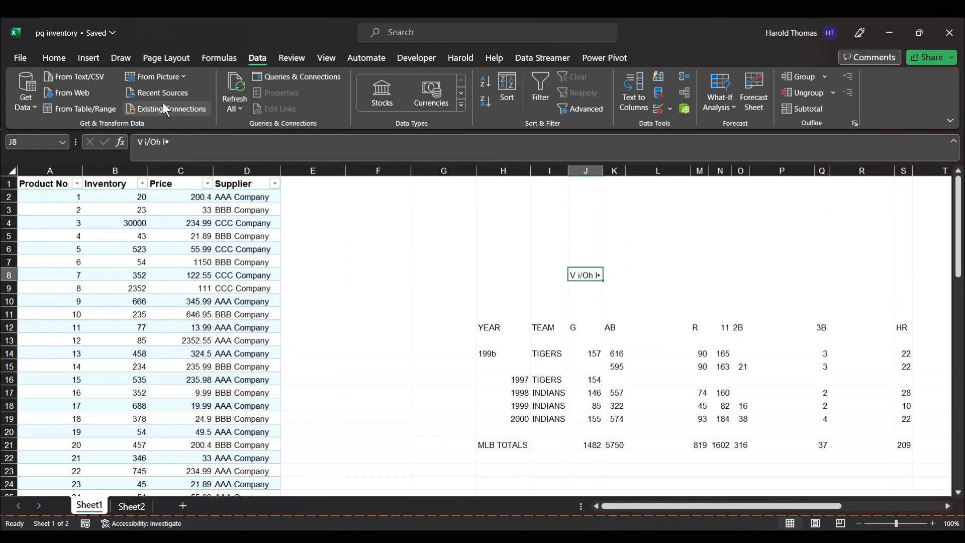
Step: Open the whole Sheet1 inventory table in the Power Query Editor, load it to a new worksheet, and dismiss the query list
click(186, 259)
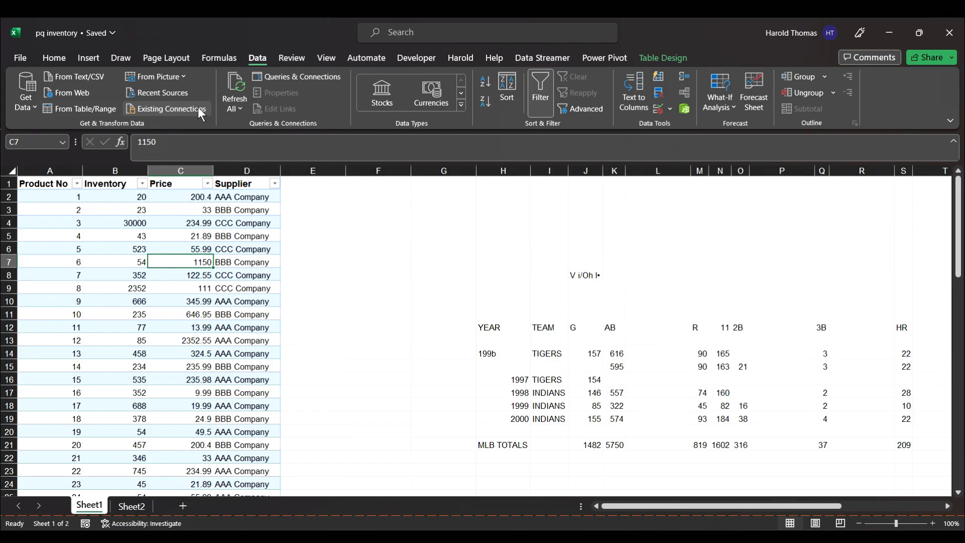
key(ctrl+a)
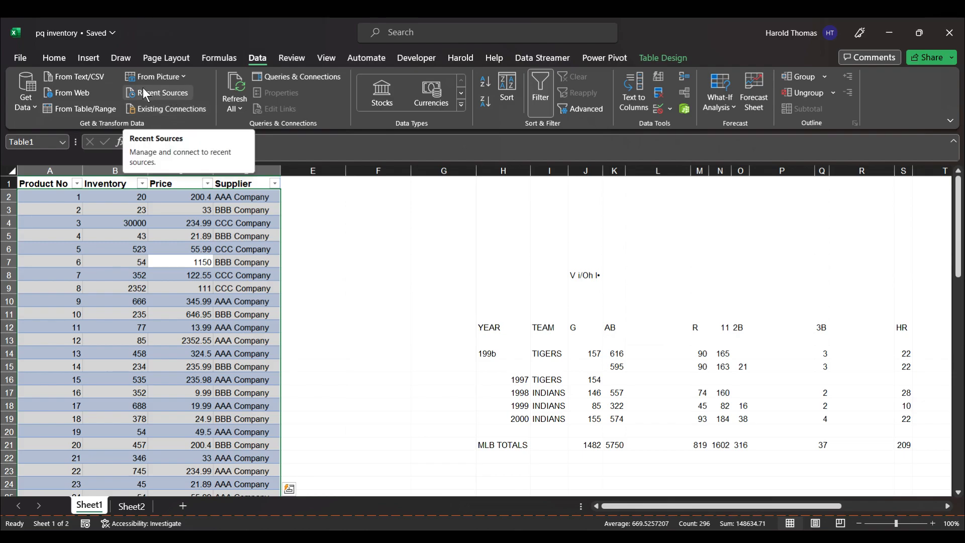
click(108, 111)
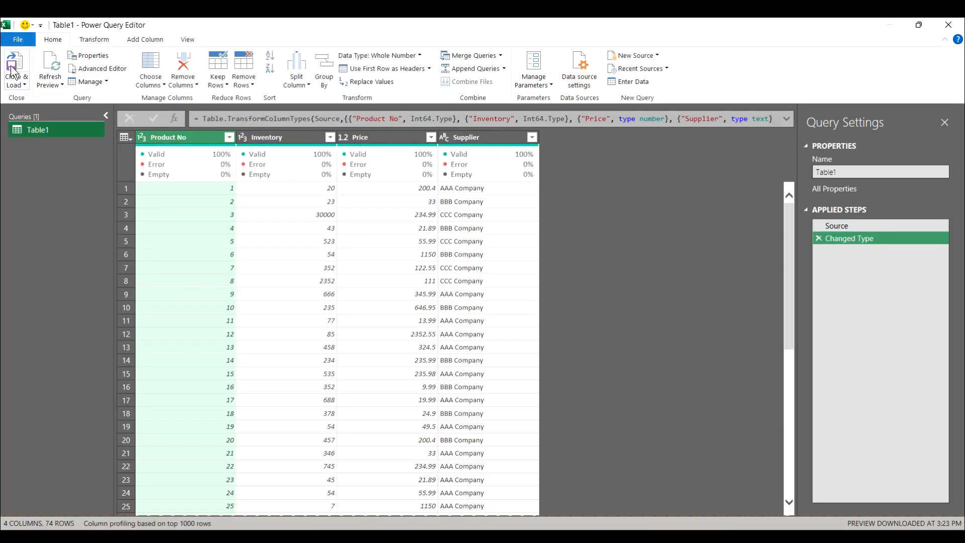
click(15, 78)
click(31, 98)
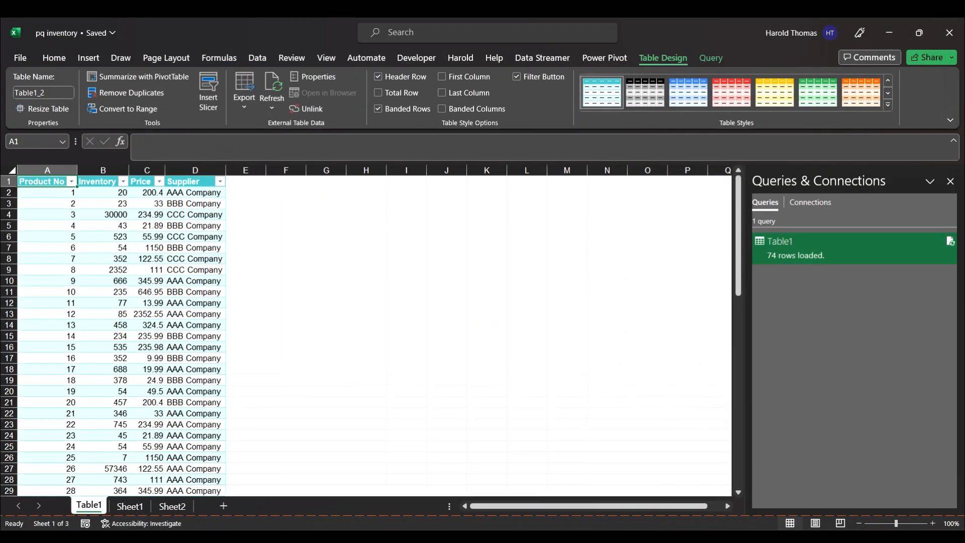
click(950, 181)
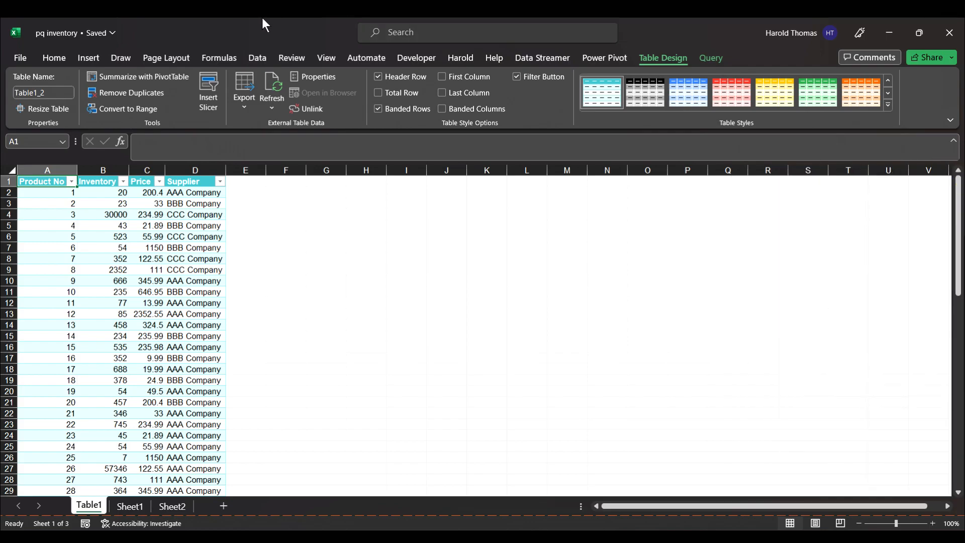
Step: Examine the existing connections and the tables available in the open workbooks, without opening any of them
click(258, 58)
click(184, 109)
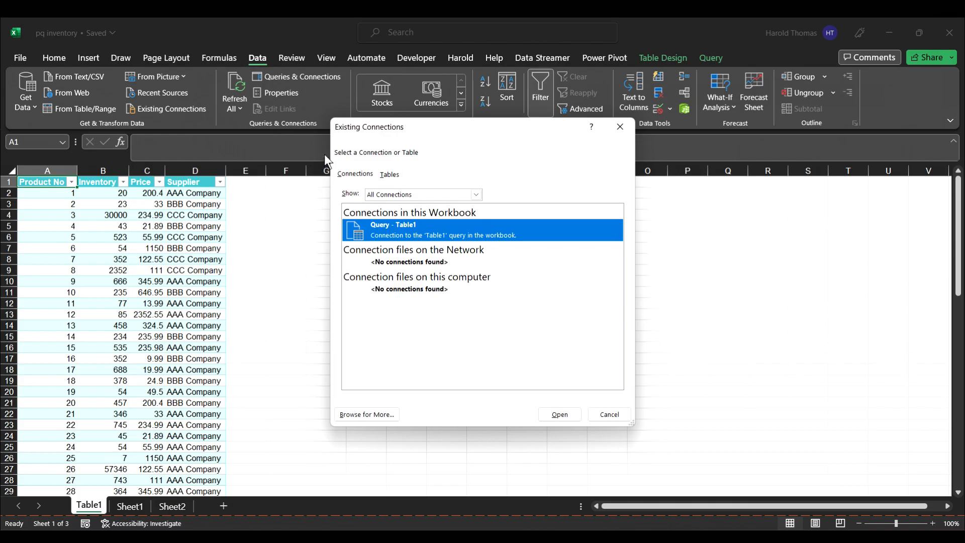
click(390, 176)
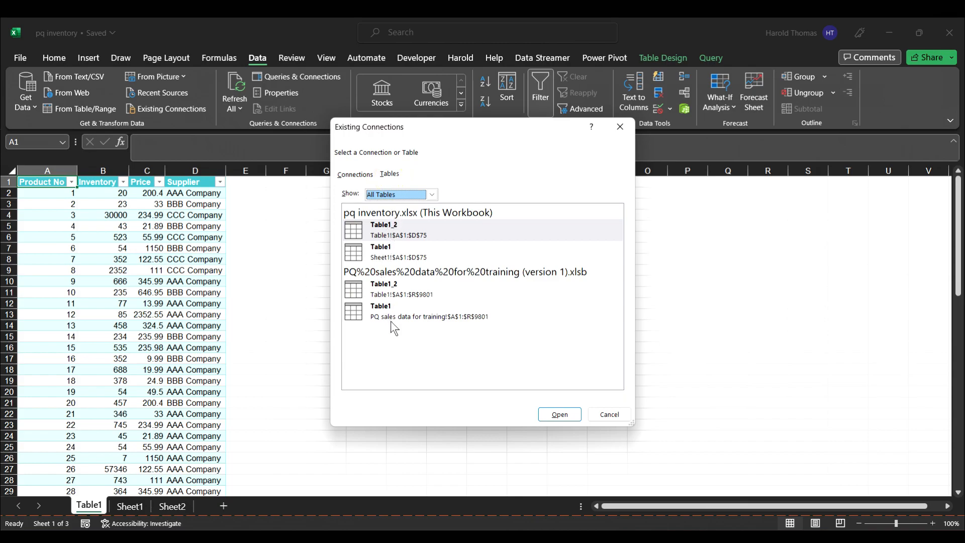
click(610, 415)
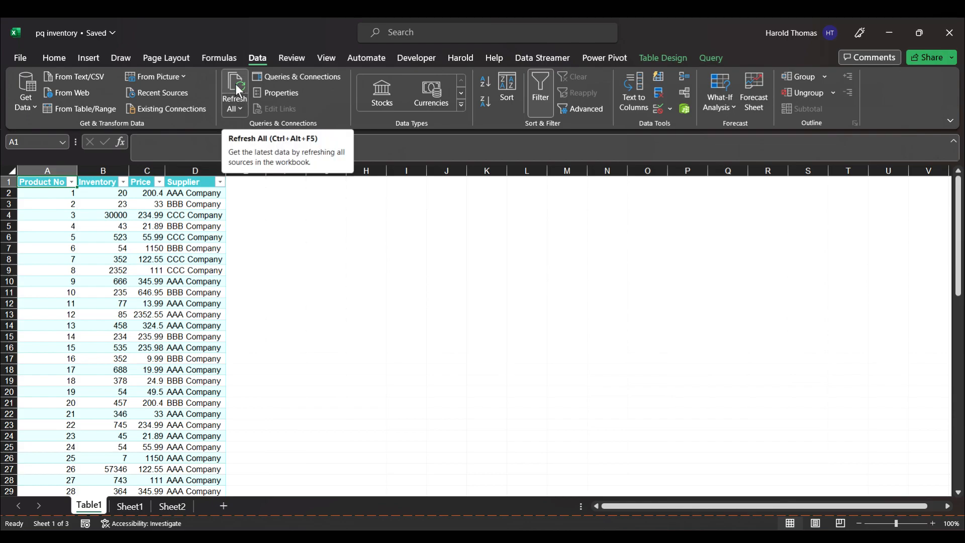
Step: Review the refresh options without running one, and display the workbook's lists of queries and connections
click(240, 107)
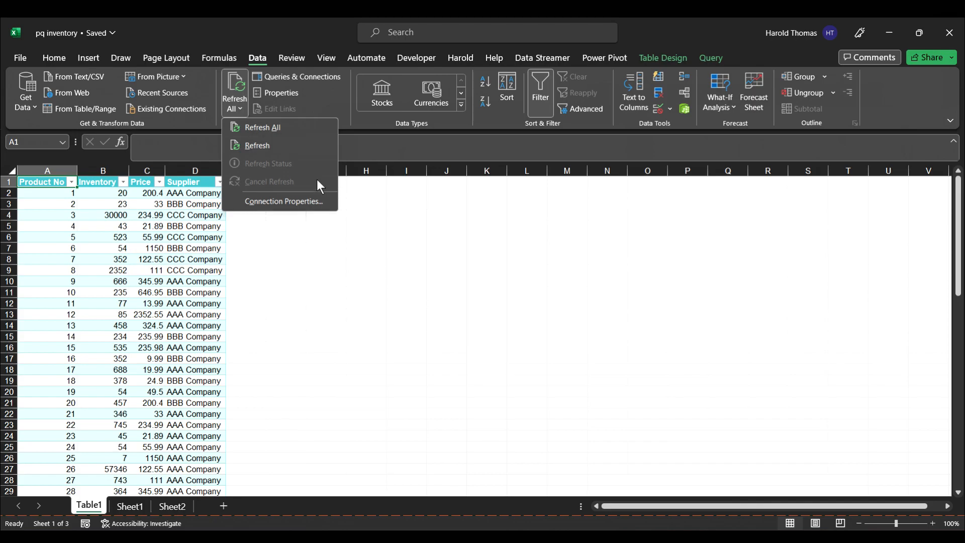
click(394, 257)
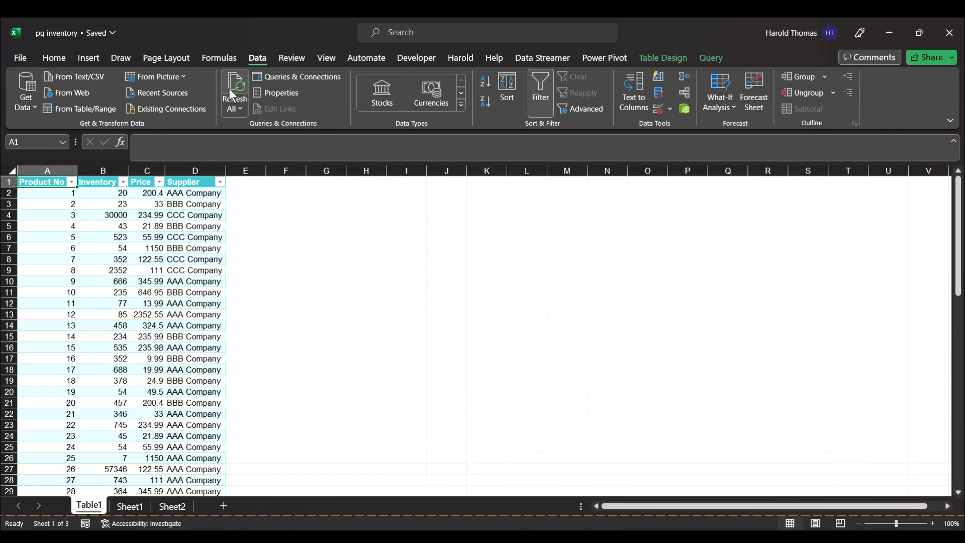
click(292, 76)
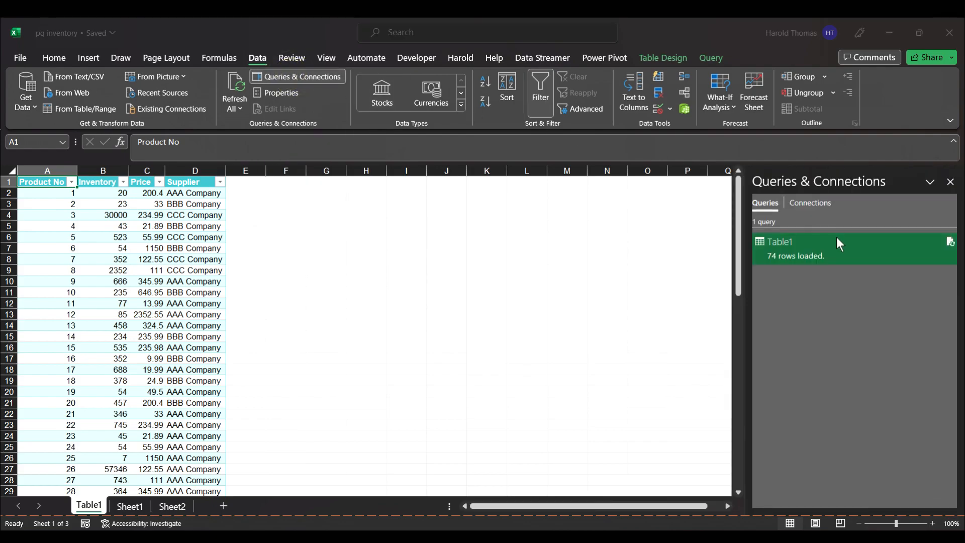
mouse_move(837, 239)
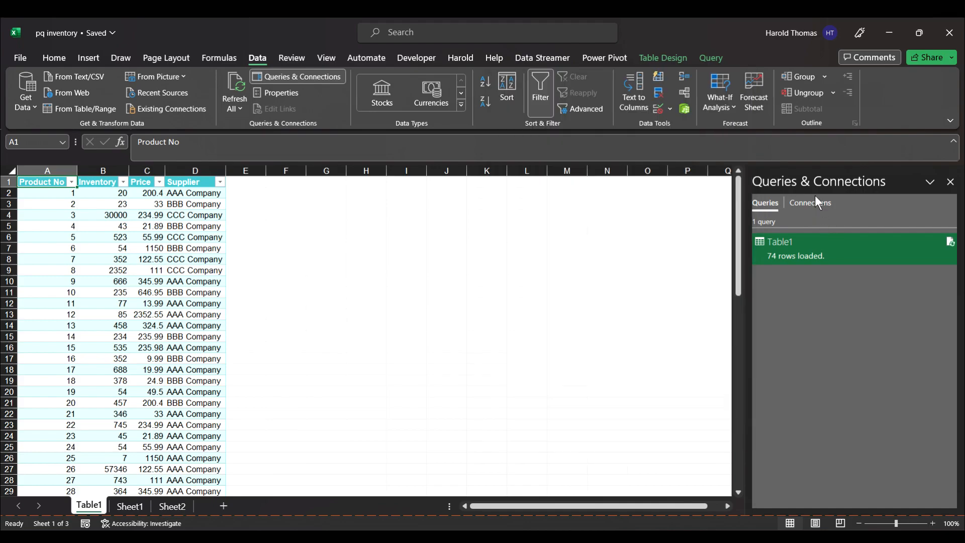
click(815, 206)
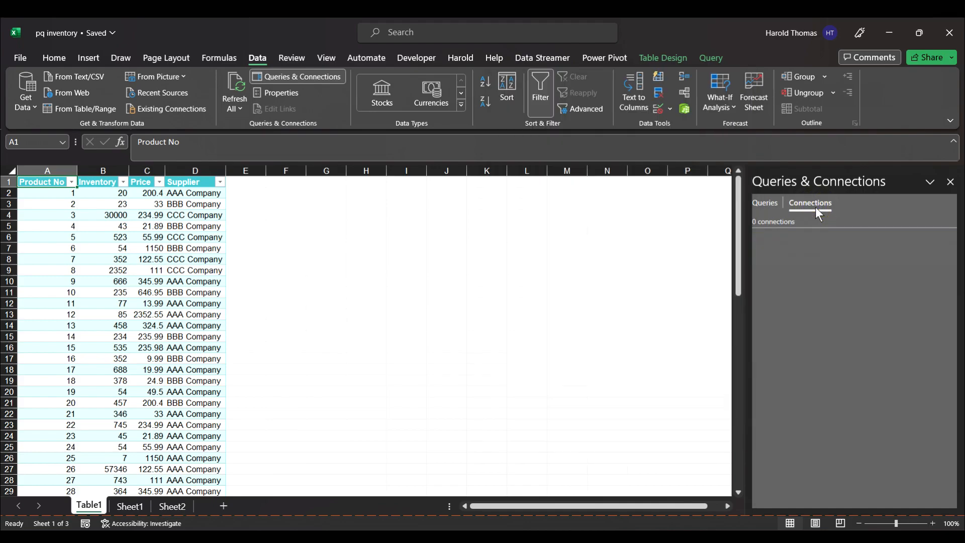
Step: Review the external data properties of the Table1 query, cancel without changes, and select cell I13
click(294, 92)
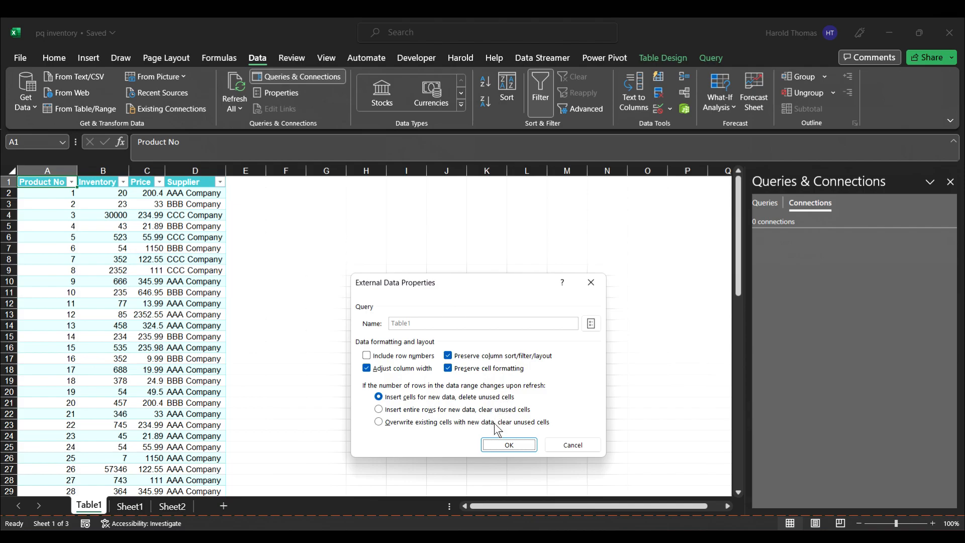
click(551, 445)
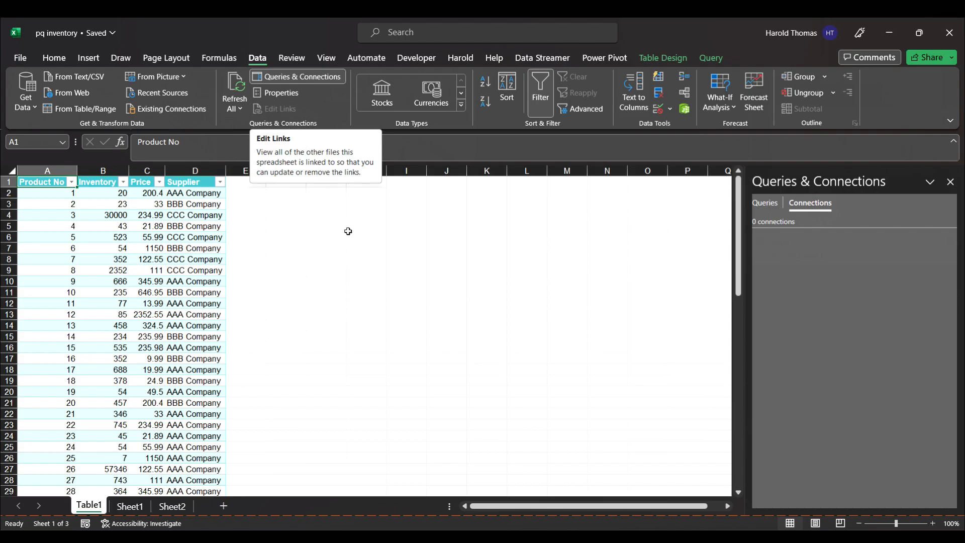
click(393, 311)
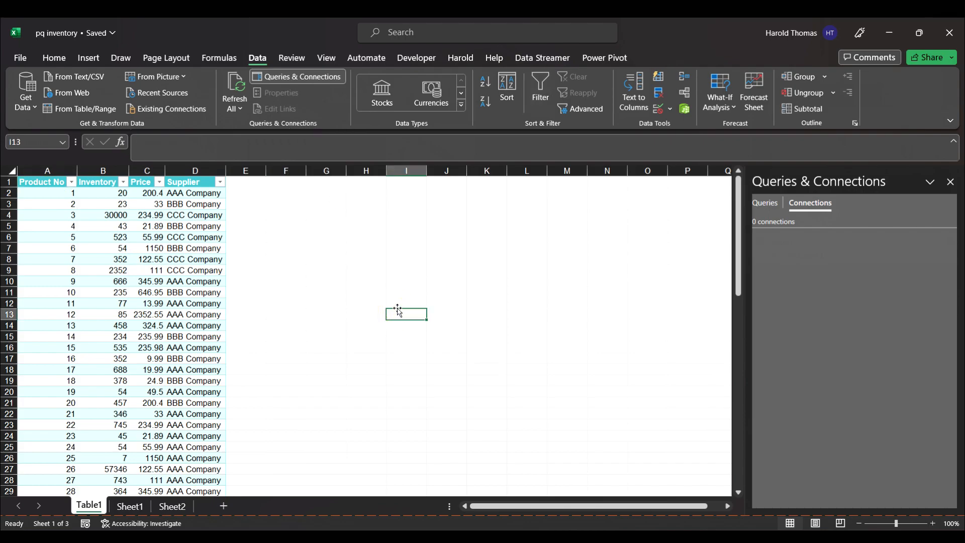